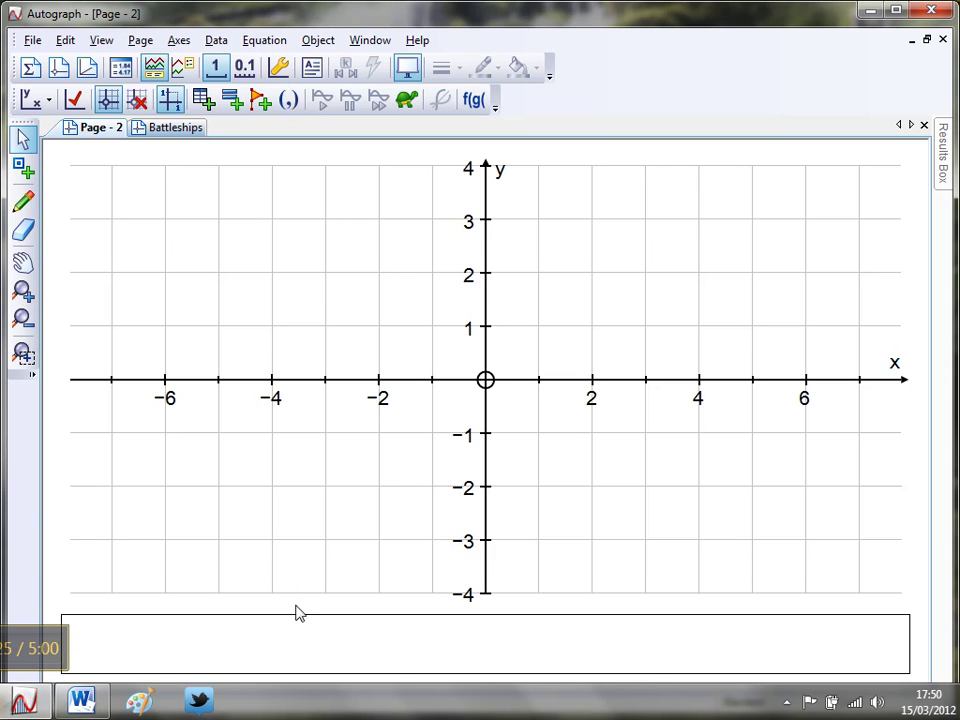
Hide the graph key and turn off automatic number and pip spacing on both axes.
right_click(314, 640)
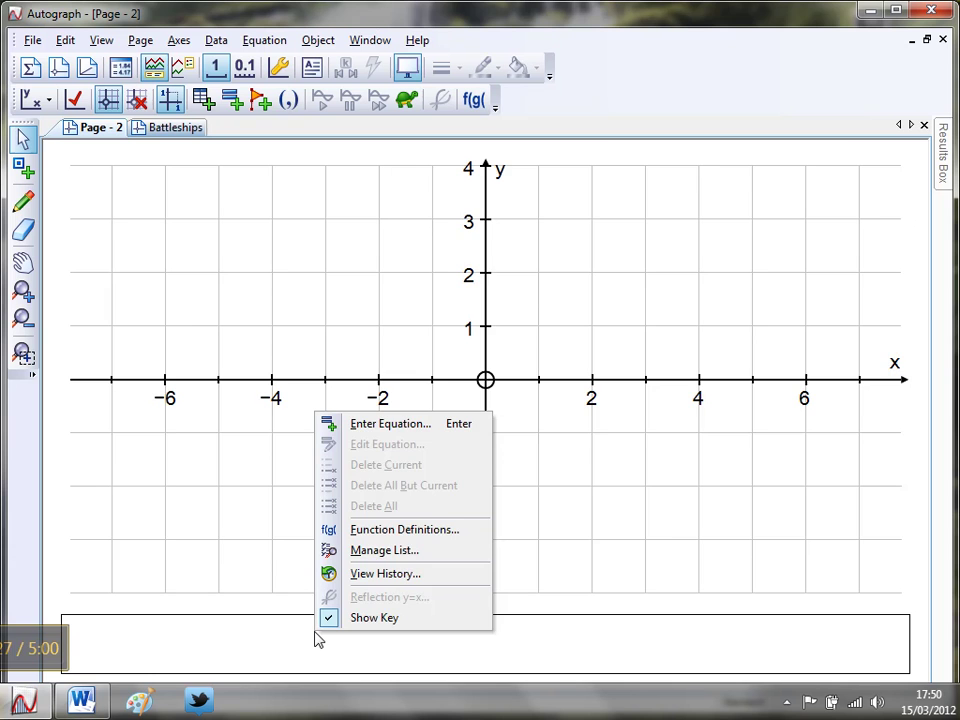
left_click(345, 619)
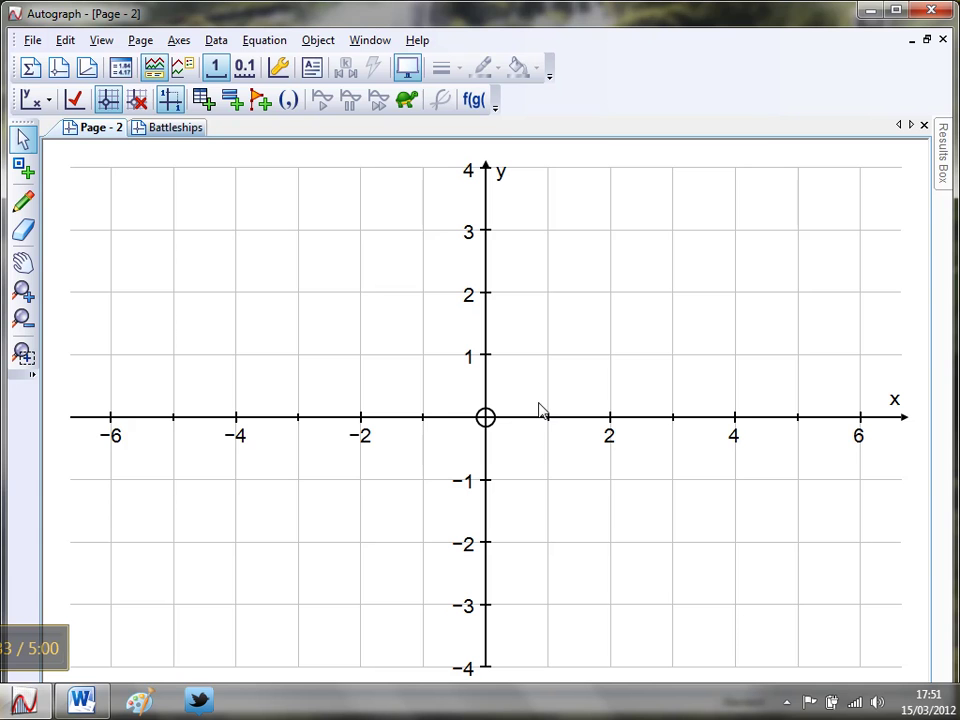
left_click(279, 70)
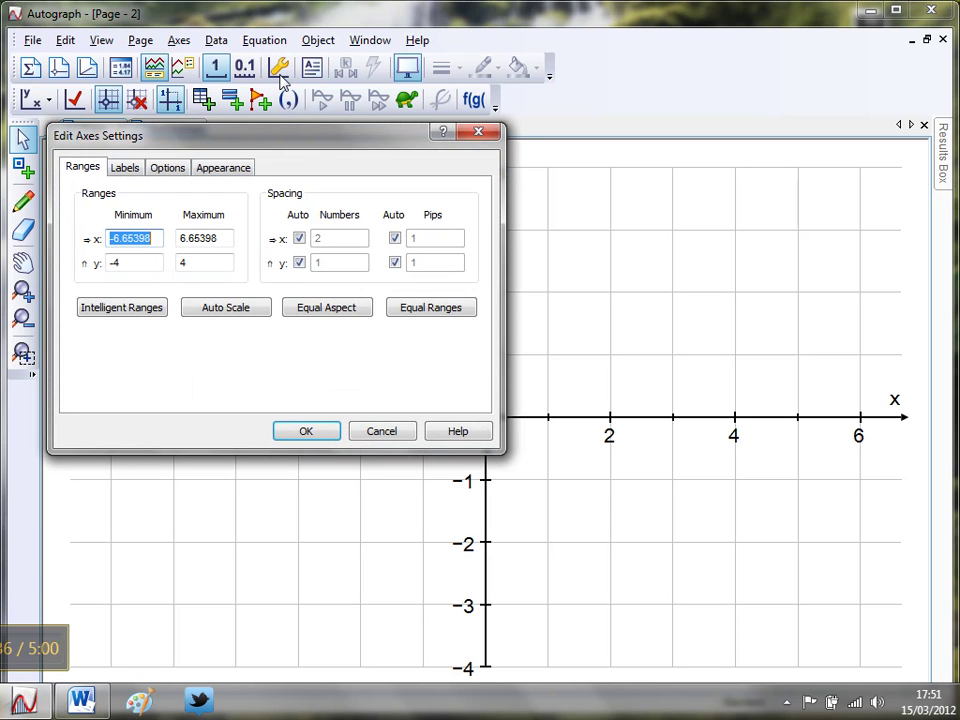
left_click(299, 238)
left_click(299, 262)
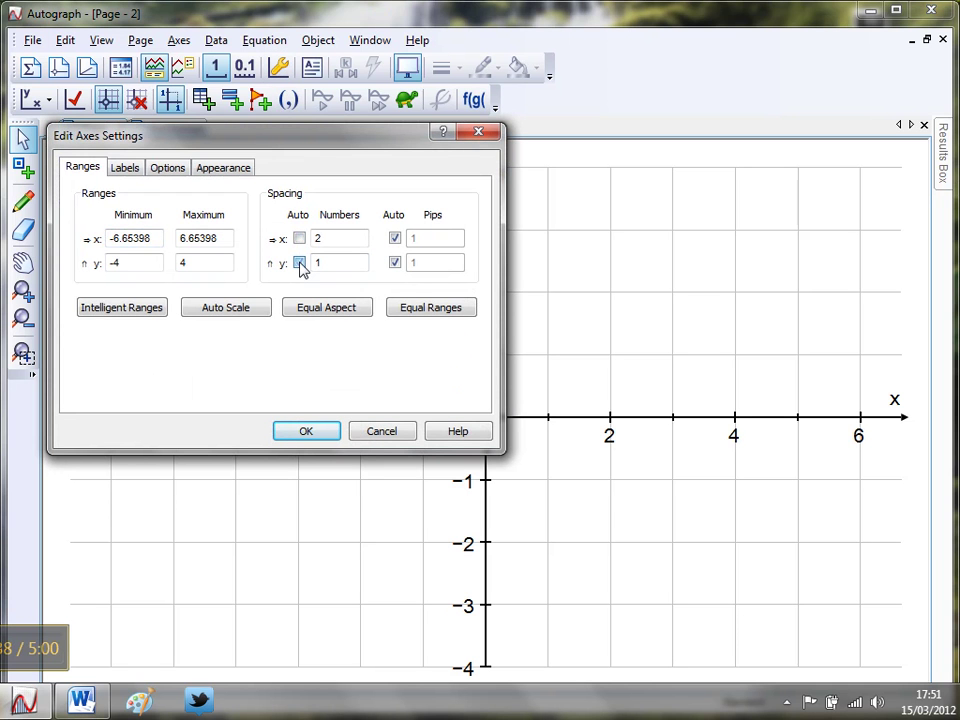
left_click(395, 262)
left_click(395, 238)
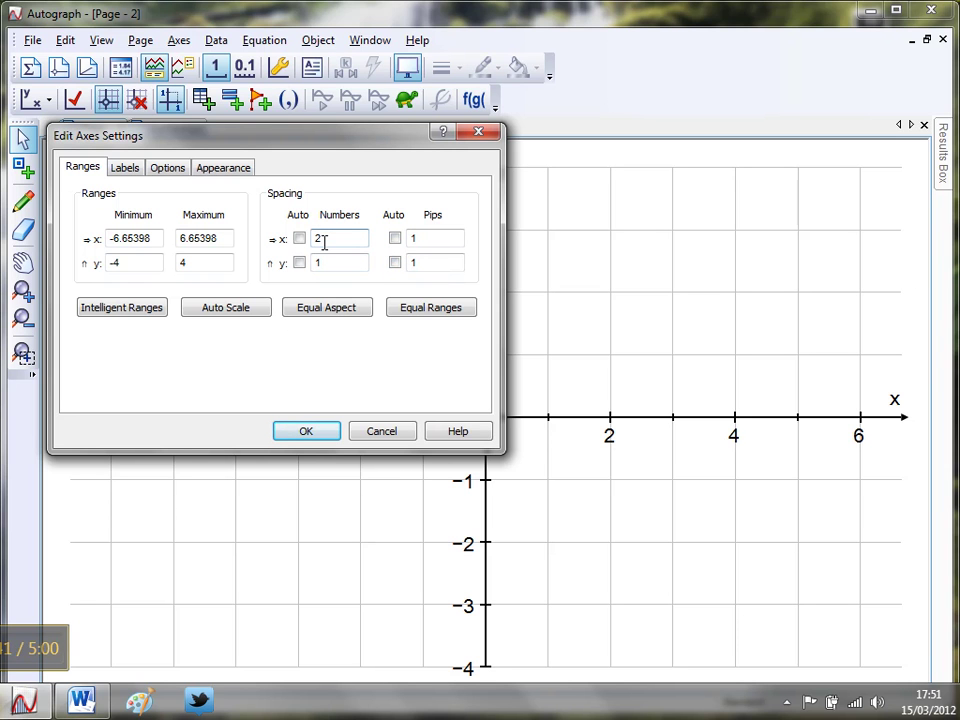
Set number and pip spacing to 1 and the y range to -6 to 6.
type("1")
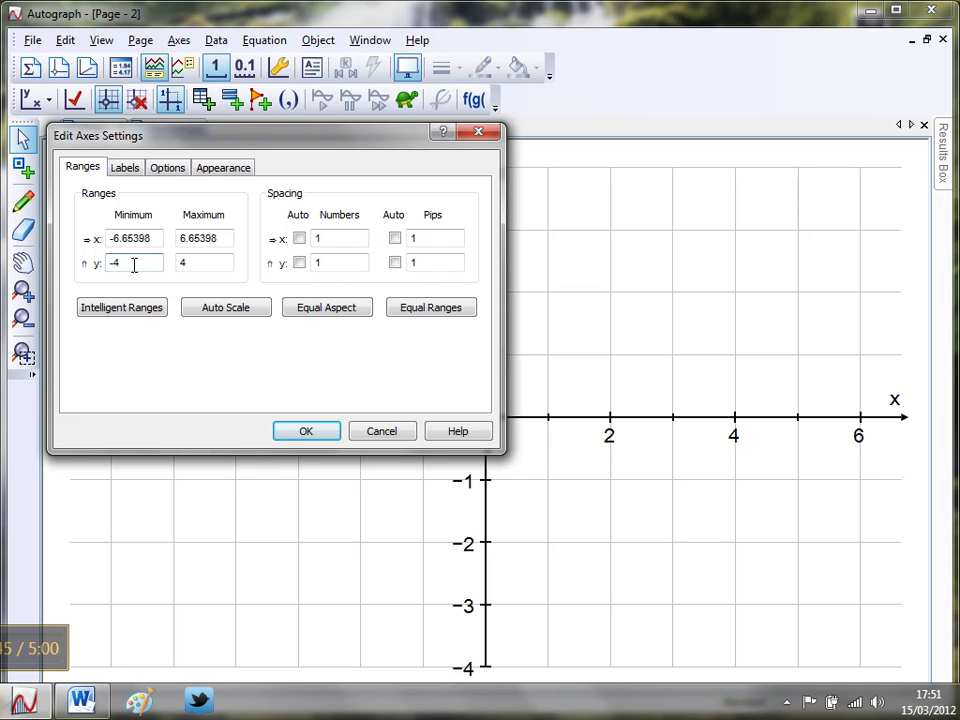
key("BackSpace")
type("6")
left_click(186, 263)
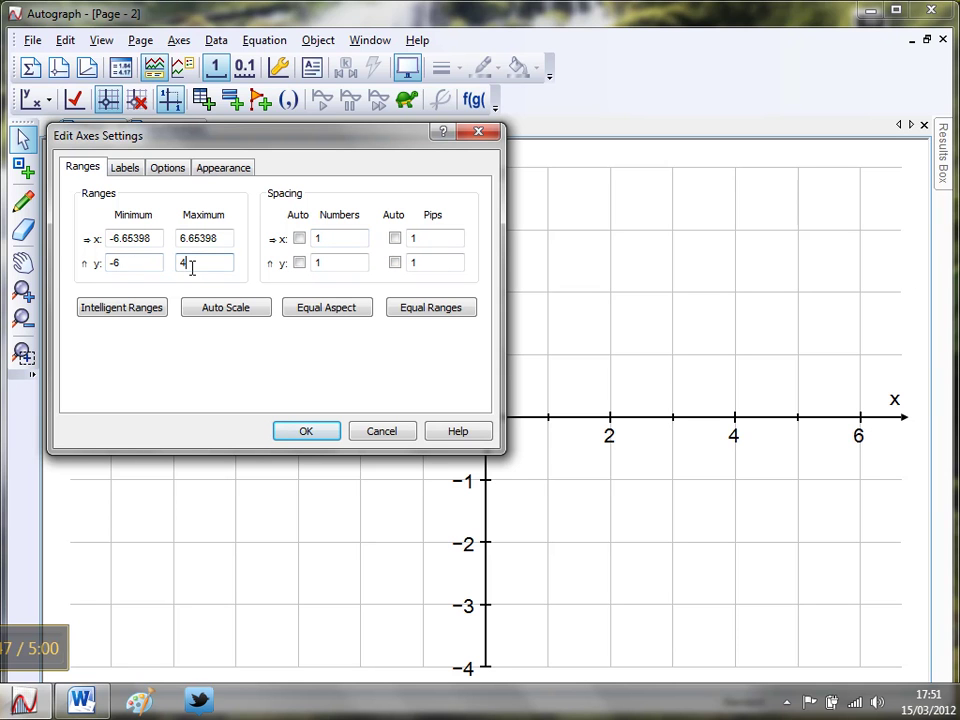
key("BackSpace")
type("6")
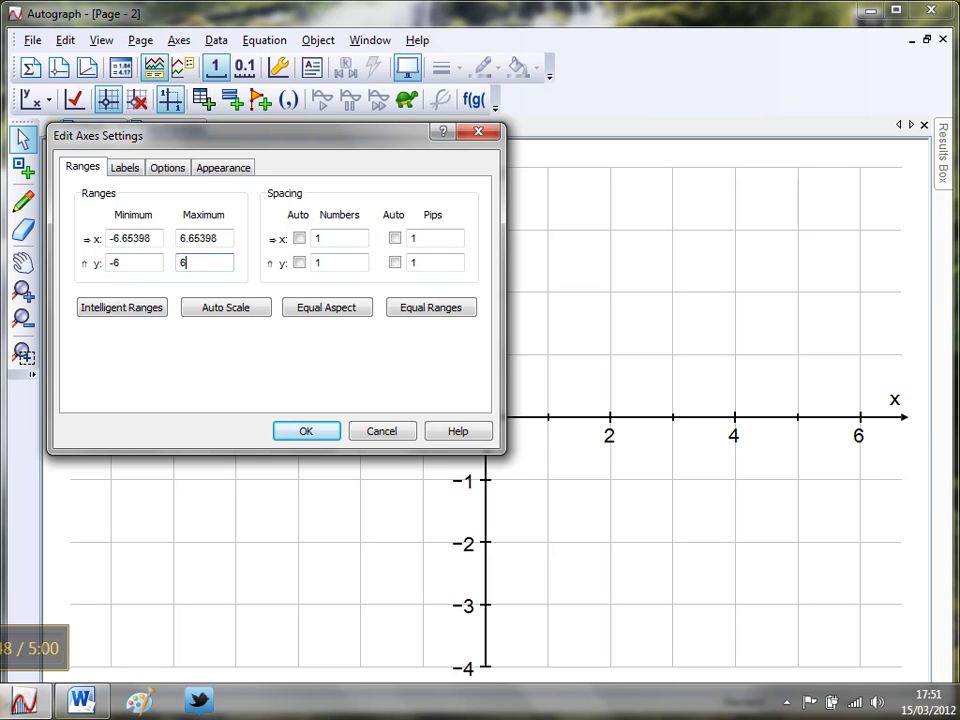
left_click(303, 433)
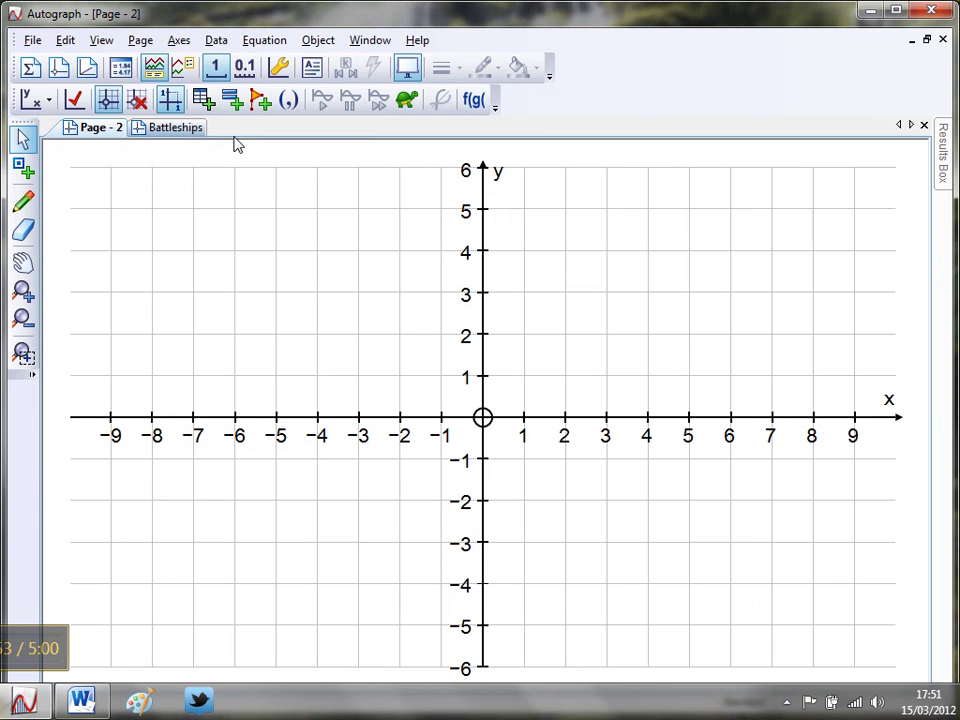
left_click(218, 70)
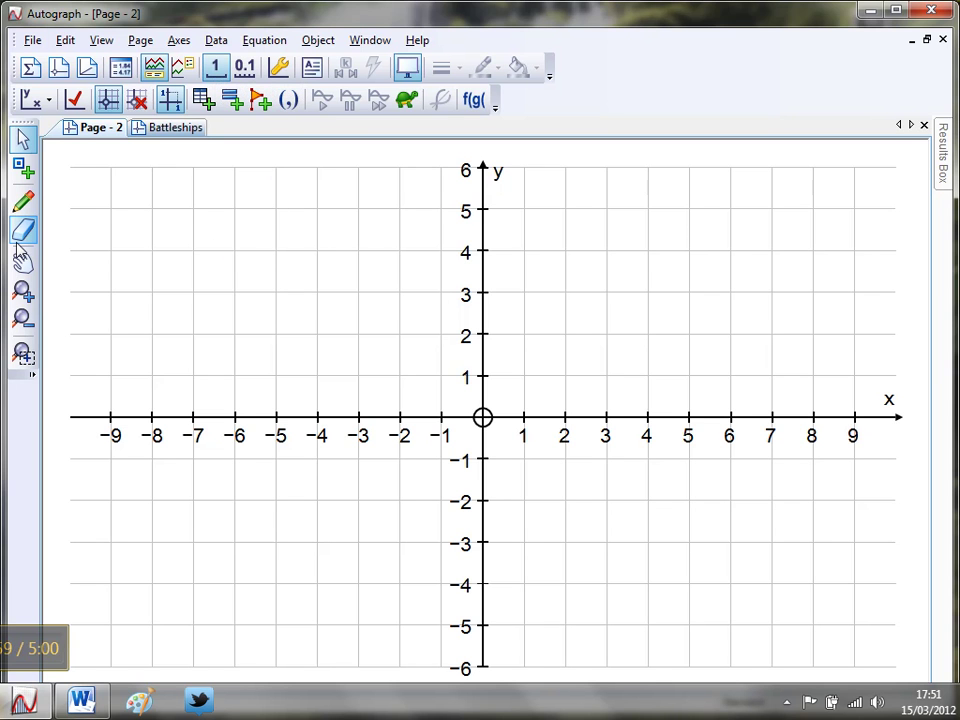
In Point Mode, place a point at (2, 4) and draw a 0.25-radius circle around it.
left_click(26, 168)
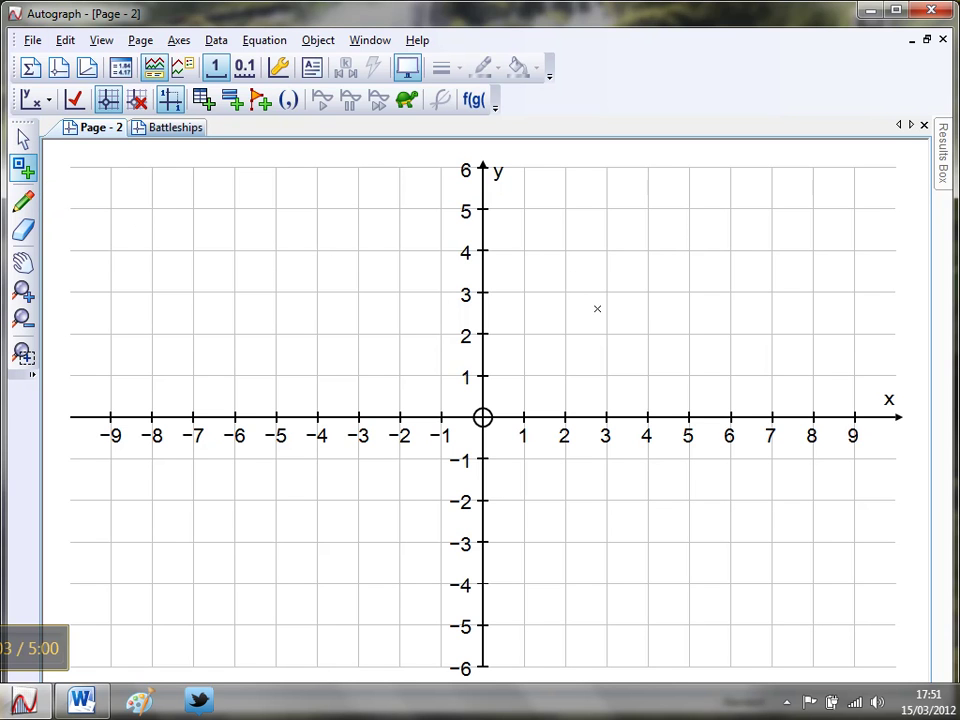
left_click(565, 252)
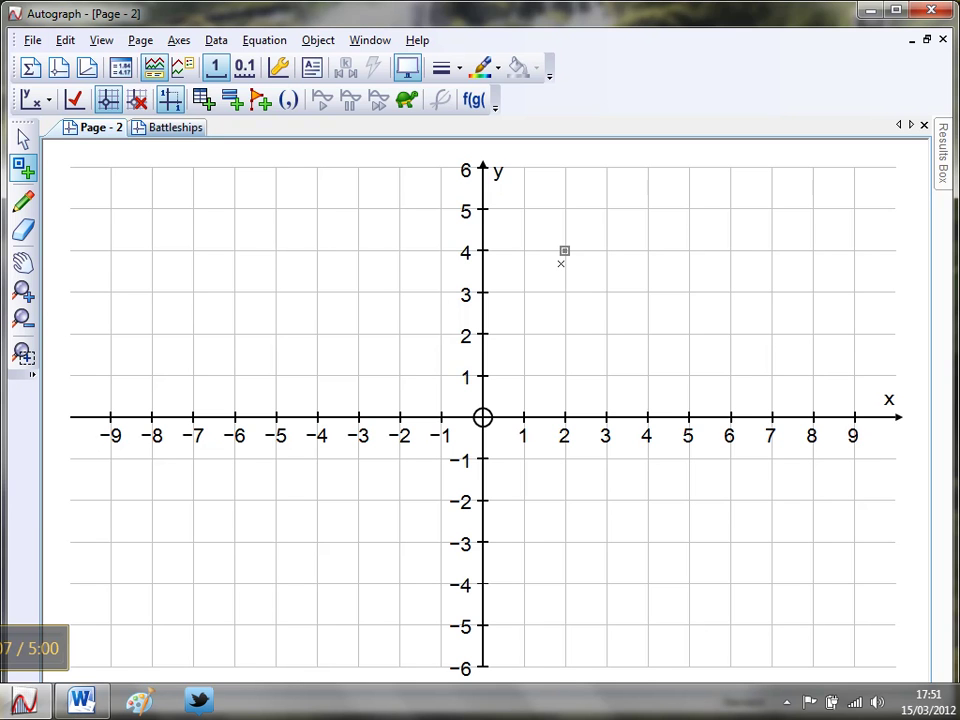
right_click(564, 268)
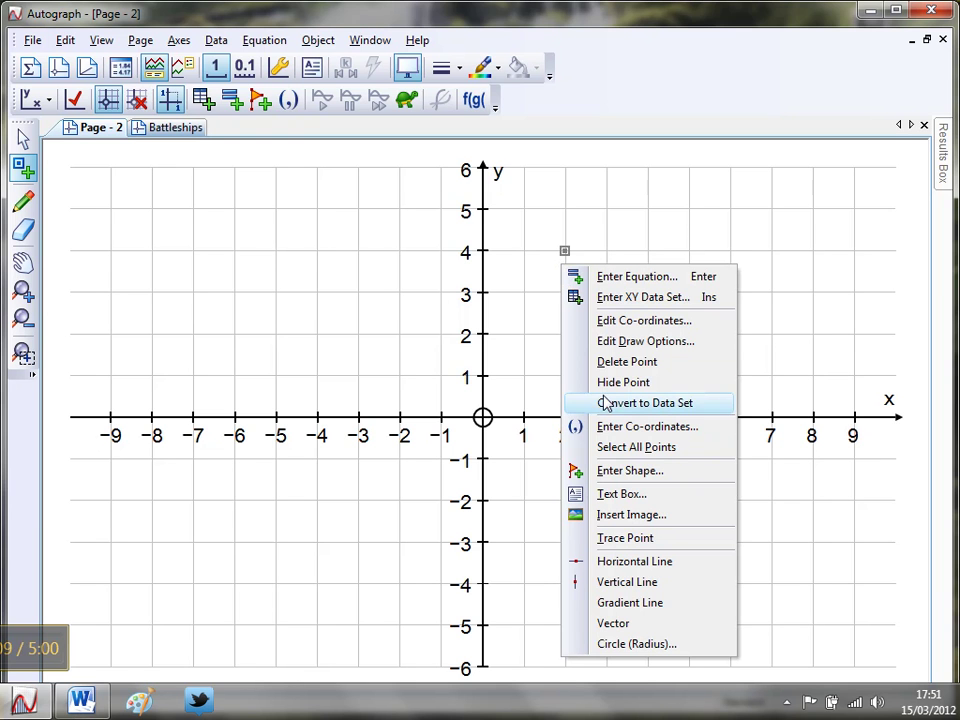
left_click(633, 645)
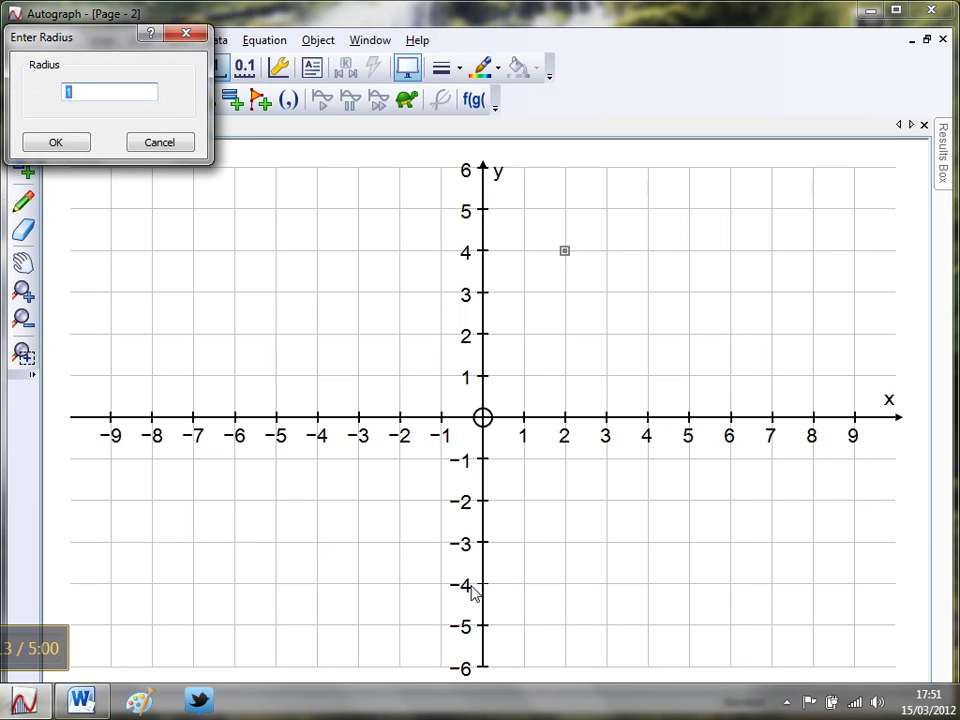
type("0.25")
left_click(62, 146)
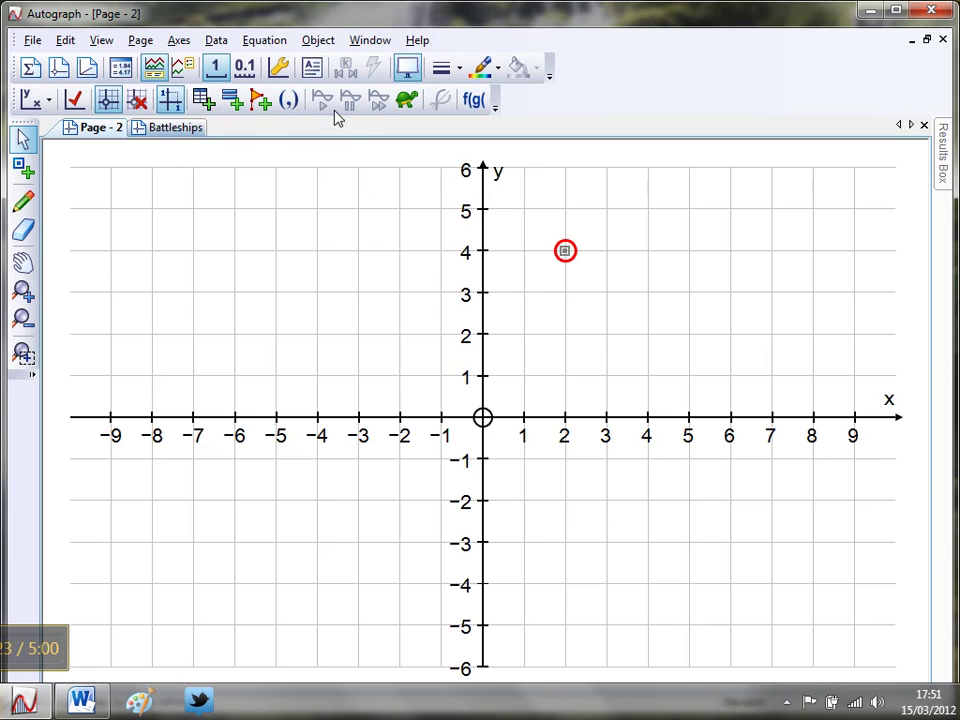
left_click(311, 68)
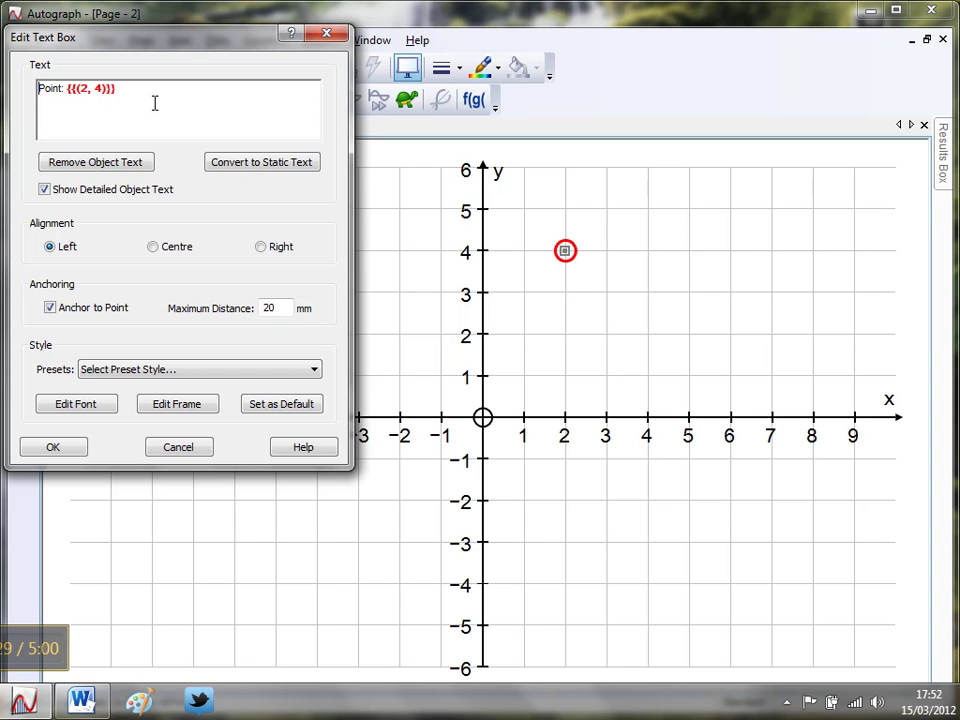
Replace the point's coordinate label with a bold 'A' and drag it above the point.
left_click(45, 190)
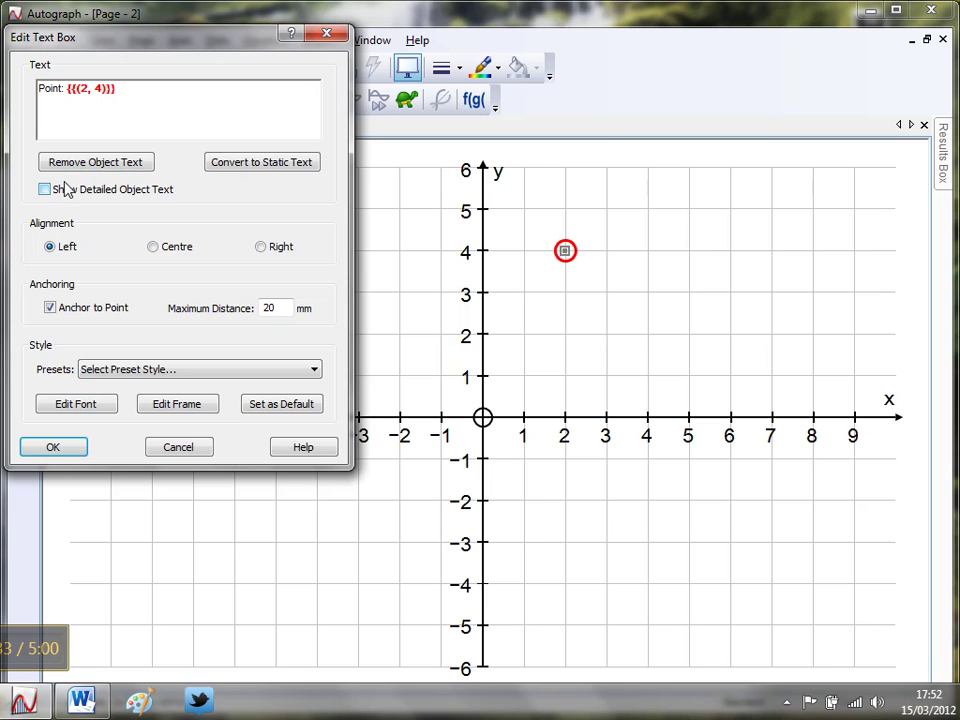
left_click(90, 163)
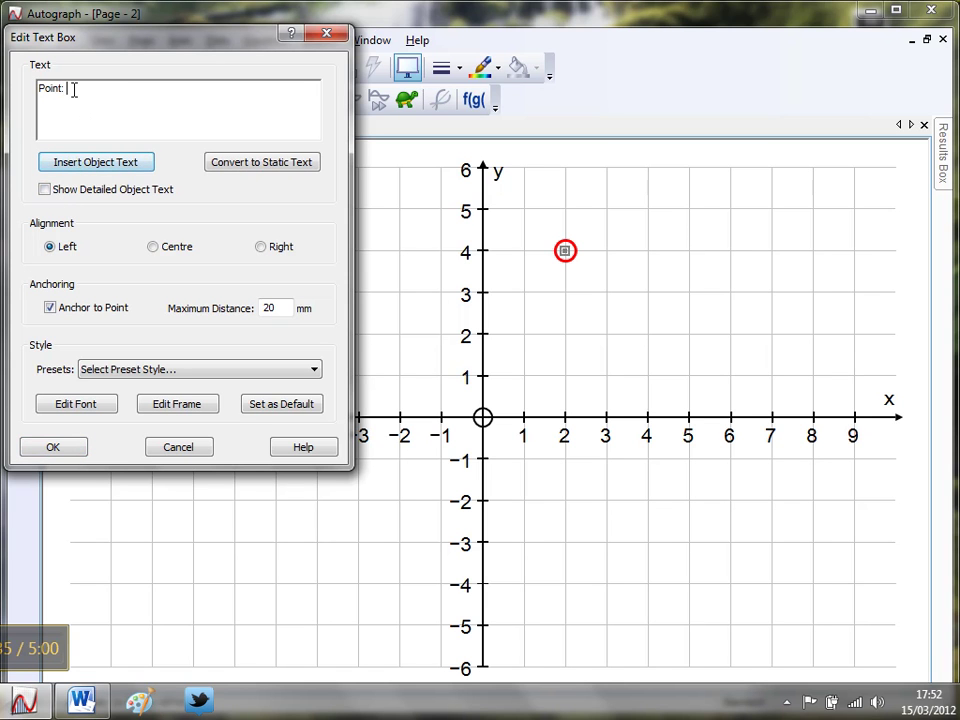
left_click_drag(73, 88, 37, 90)
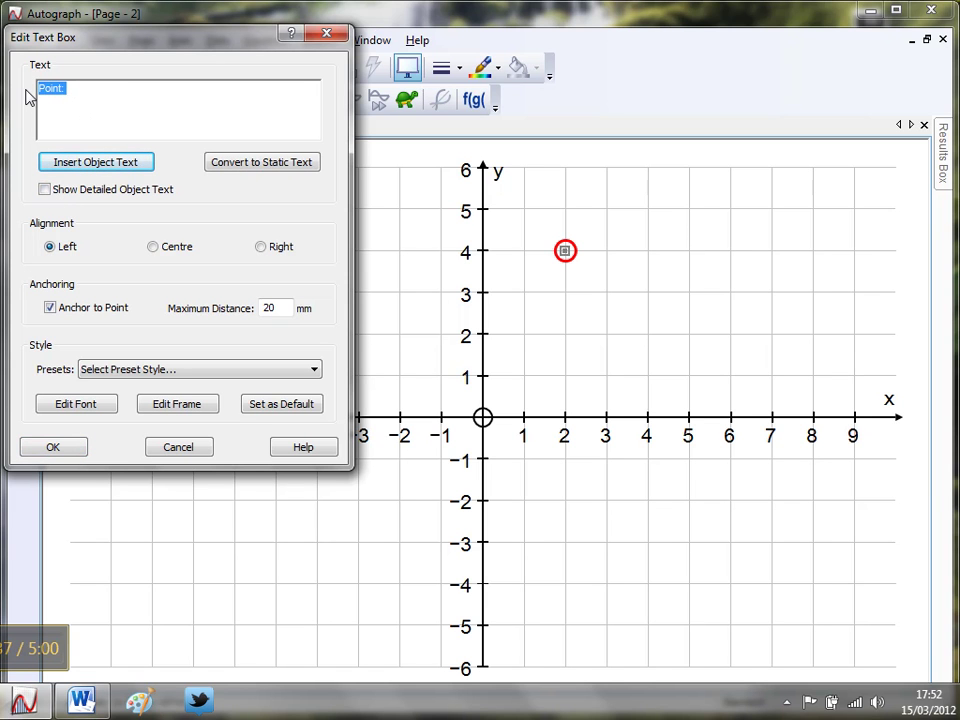
type("A")
left_click(279, 372)
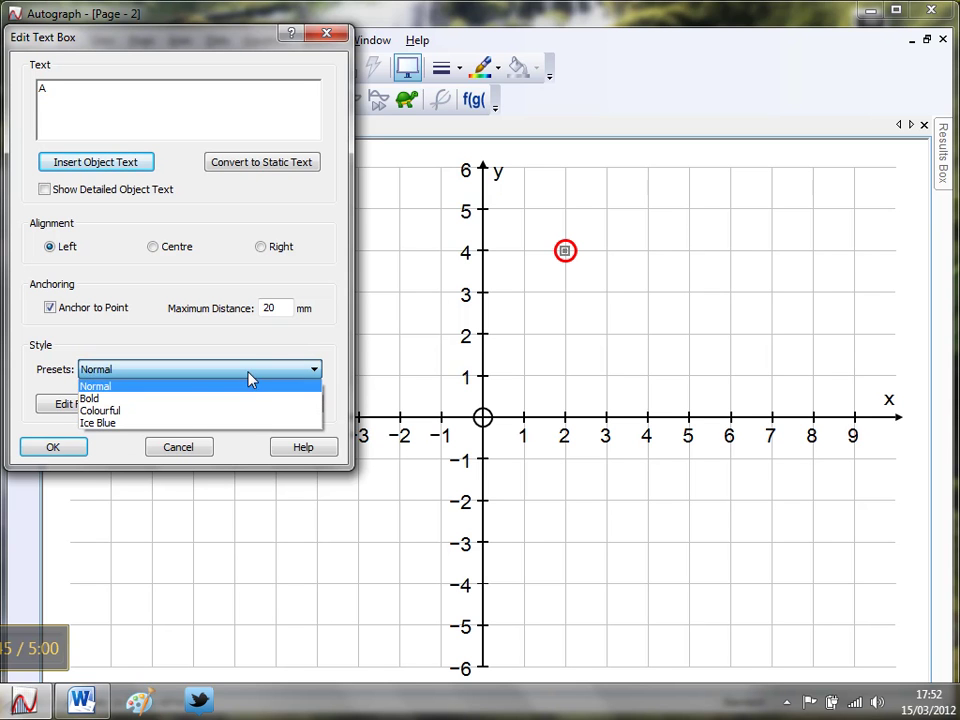
left_click(183, 399)
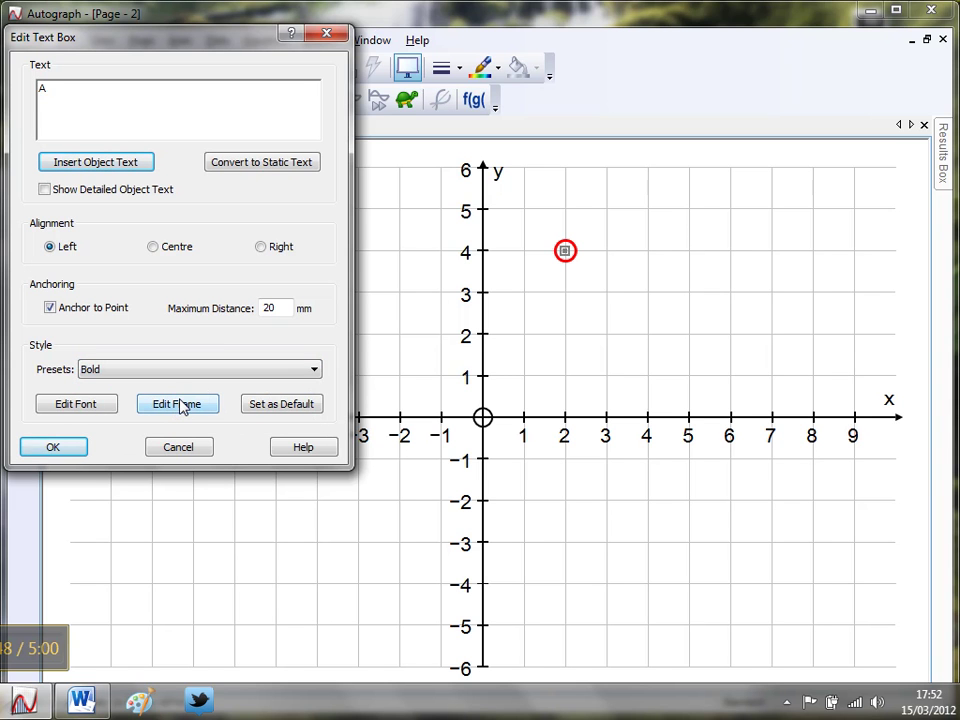
left_click(52, 447)
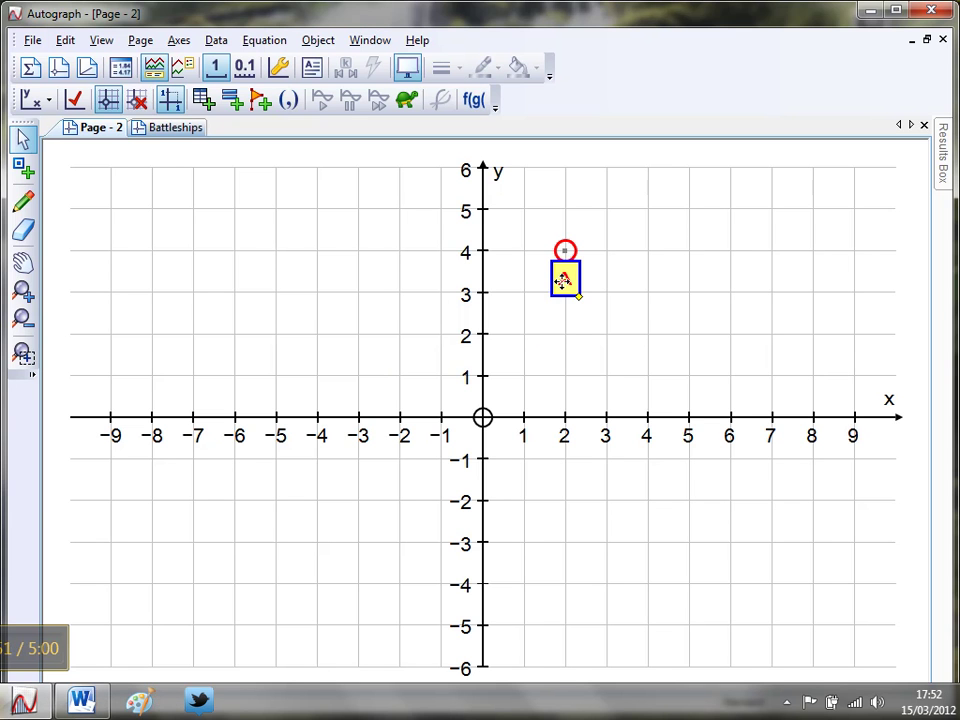
left_click_drag(563, 281, 583, 227)
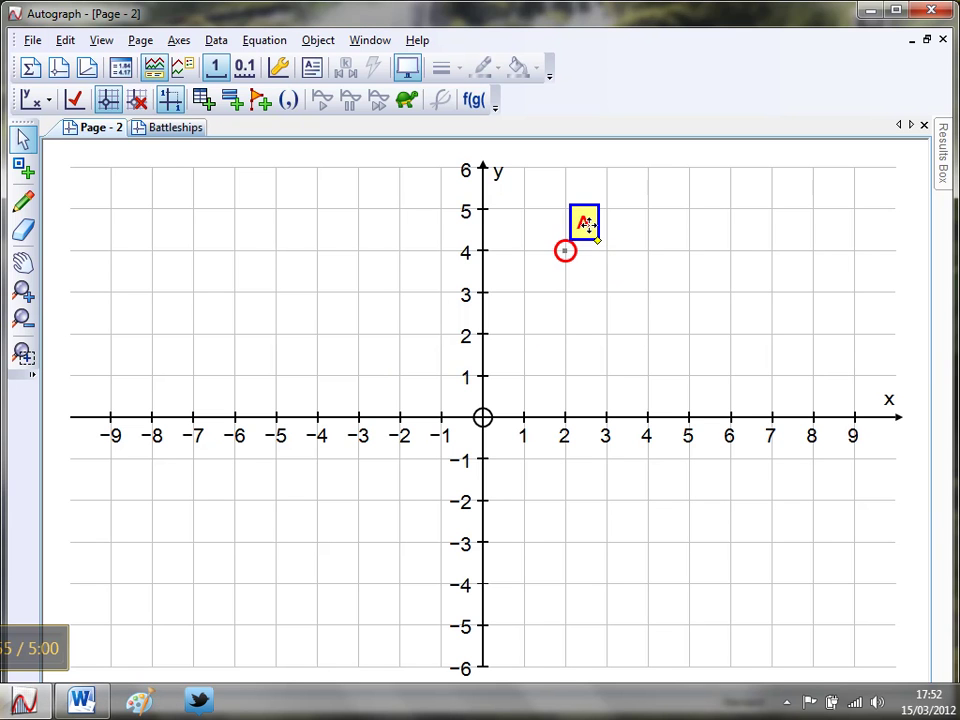
Give the A label's frame 100% transparency and nudge it just above (2, 4).
double_click(589, 226)
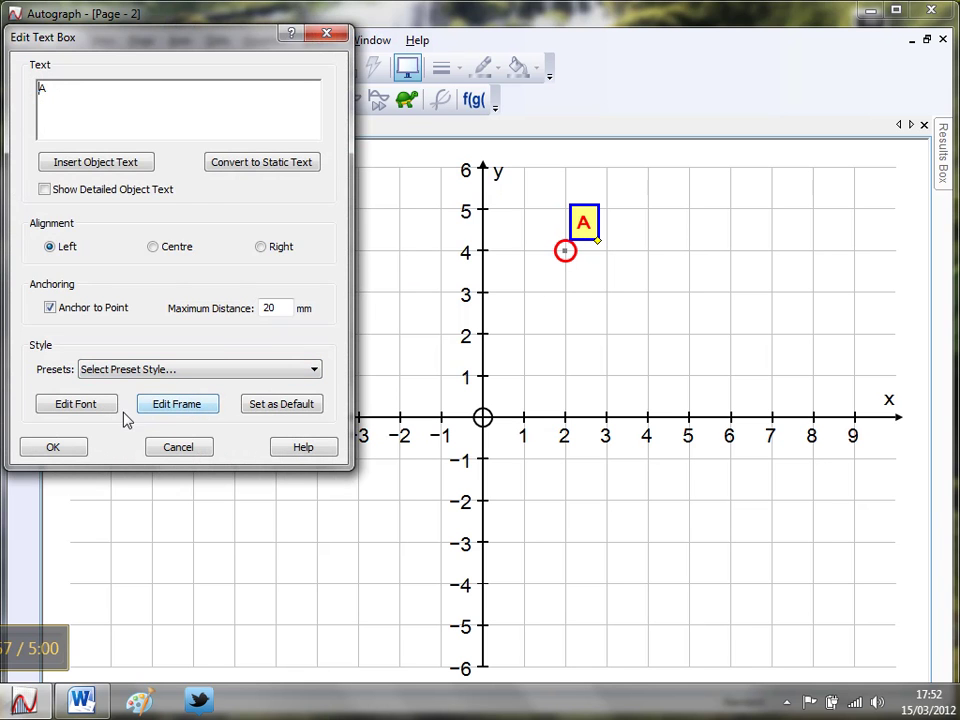
left_click(175, 406)
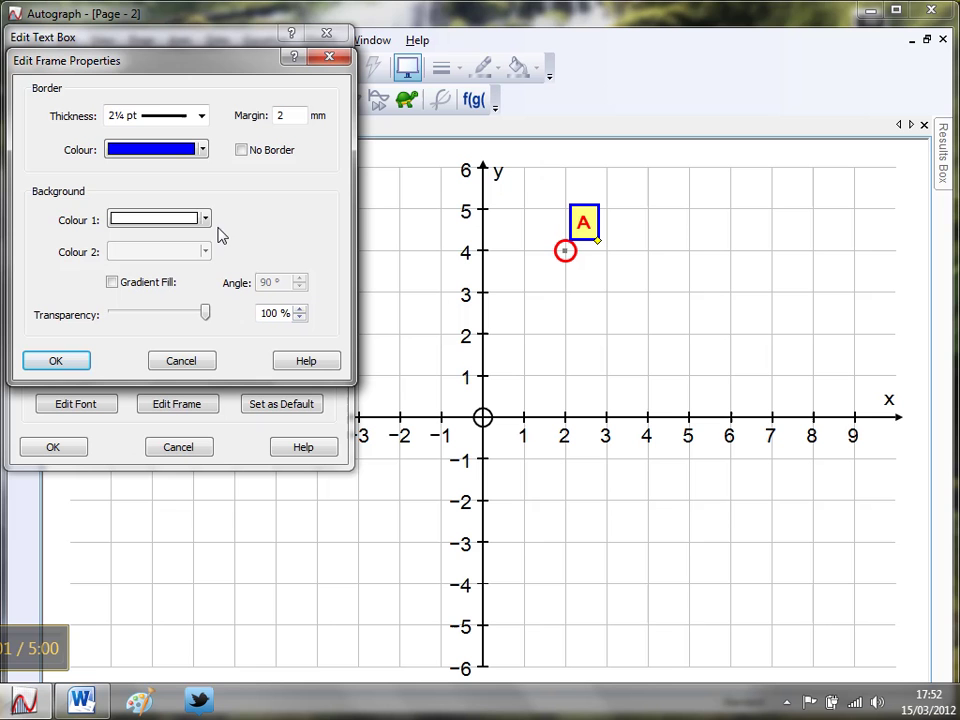
mouse_move(206, 314)
left_mouse_down()
mouse_move(155, 315)
mouse_move(214, 315)
left_mouse_up()
left_click(75, 364)
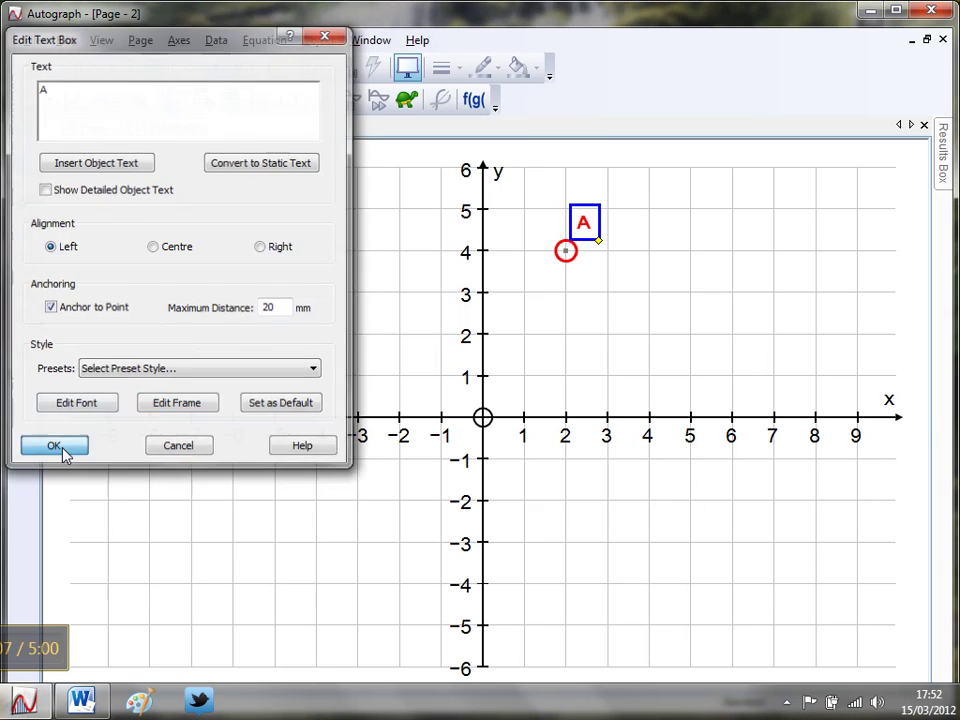
left_click(64, 449)
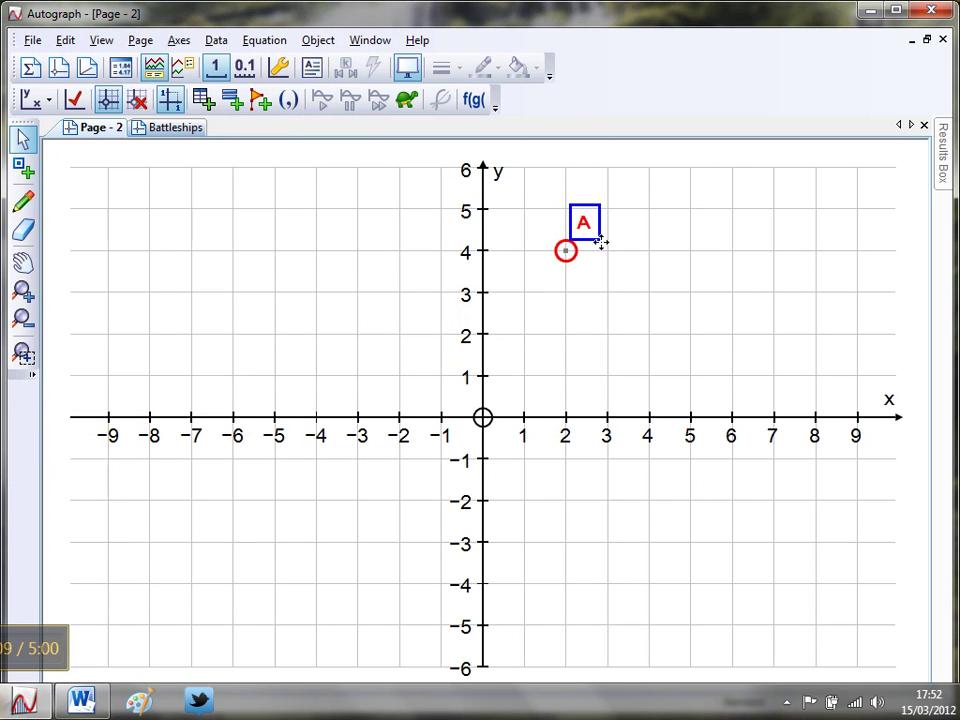
left_click_drag(587, 221, 579, 216)
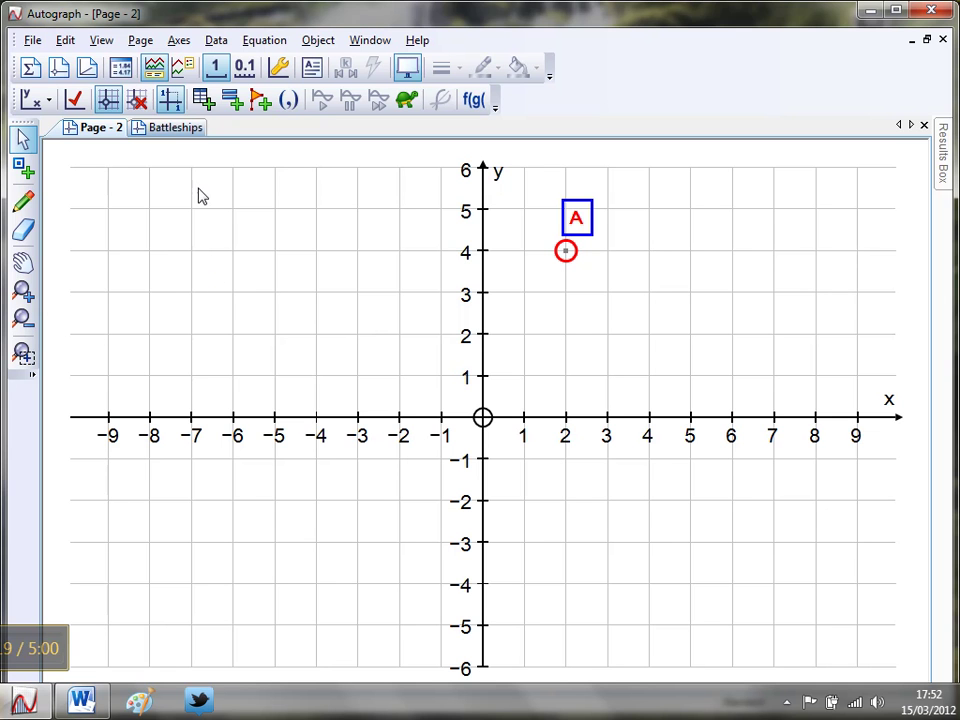
left_click(169, 136)
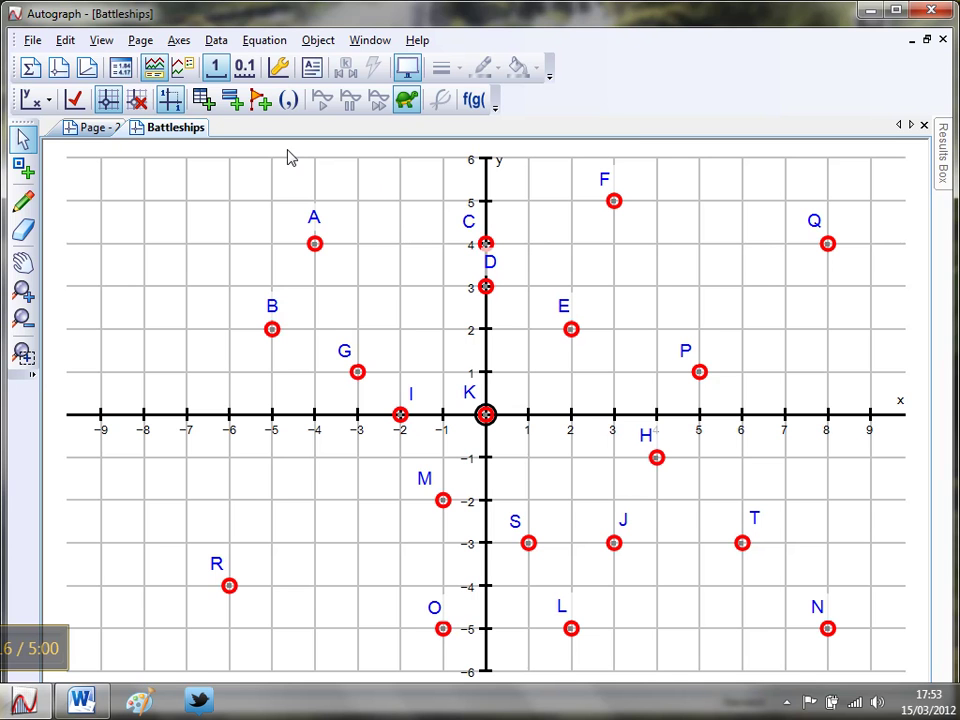
Enter the equation x=2 so its vertical line slow-plots upward.
left_click(229, 100)
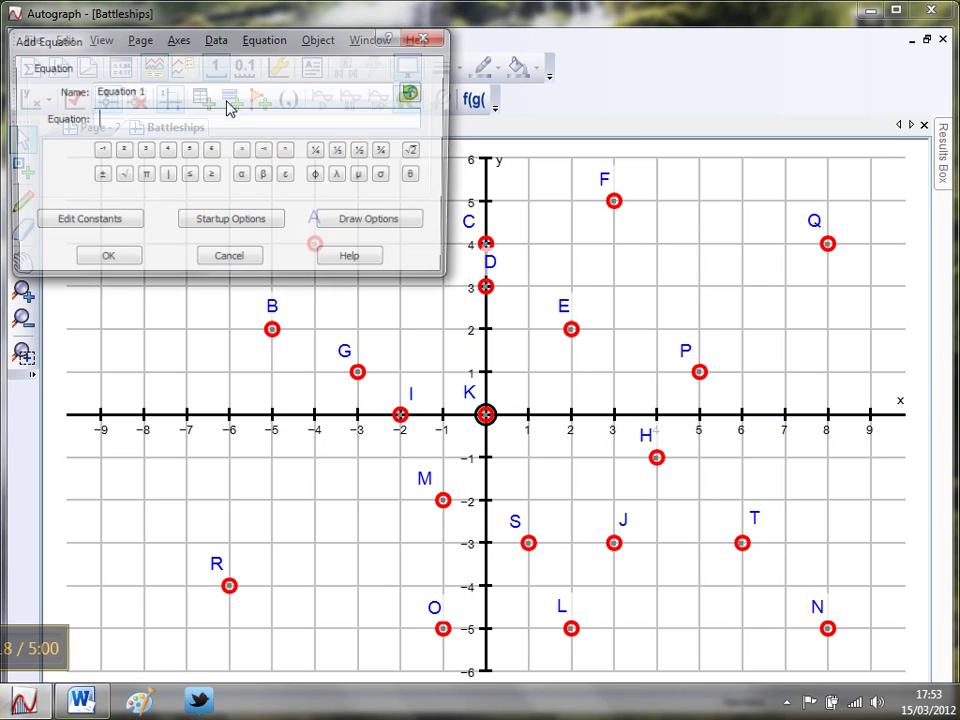
type("x=2")
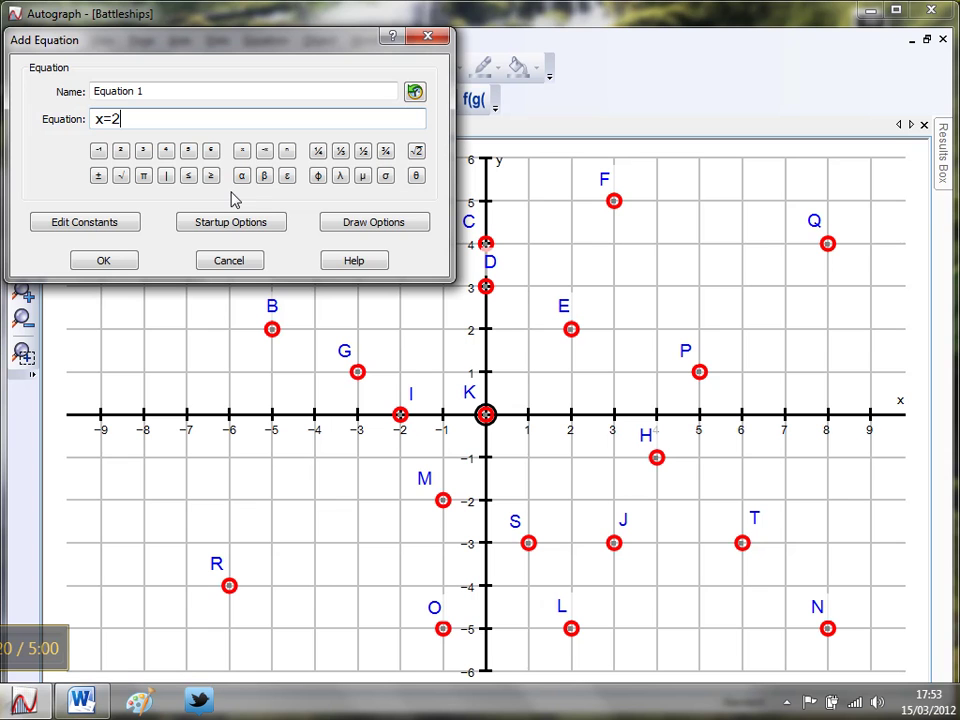
left_click(103, 261)
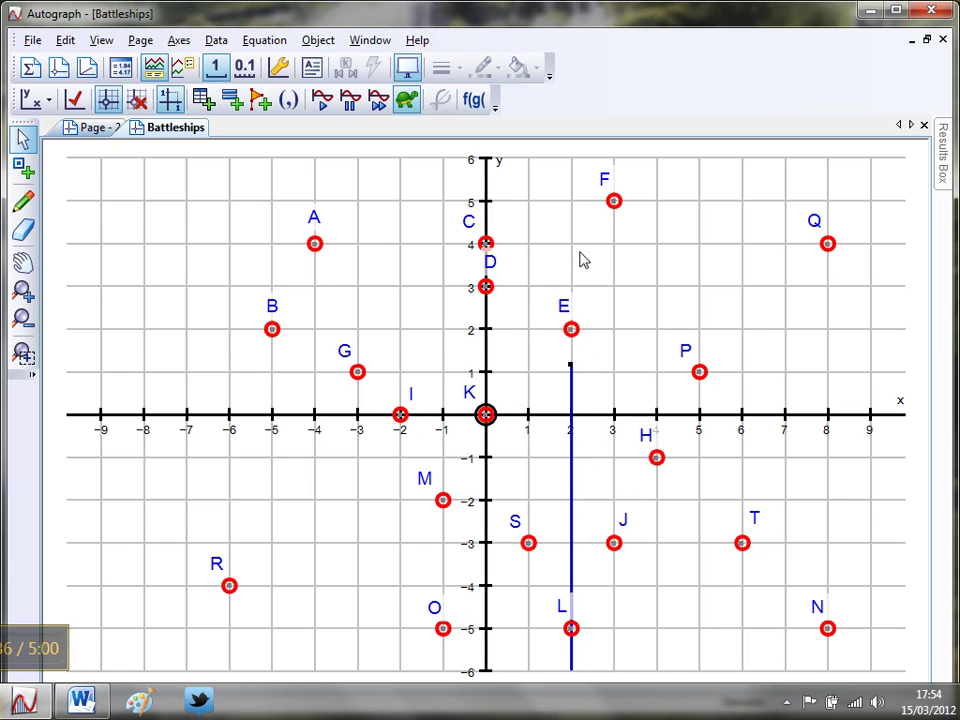
Finish drawing the x=2 line instantly and plot the equation y=x.
left_click(406, 100)
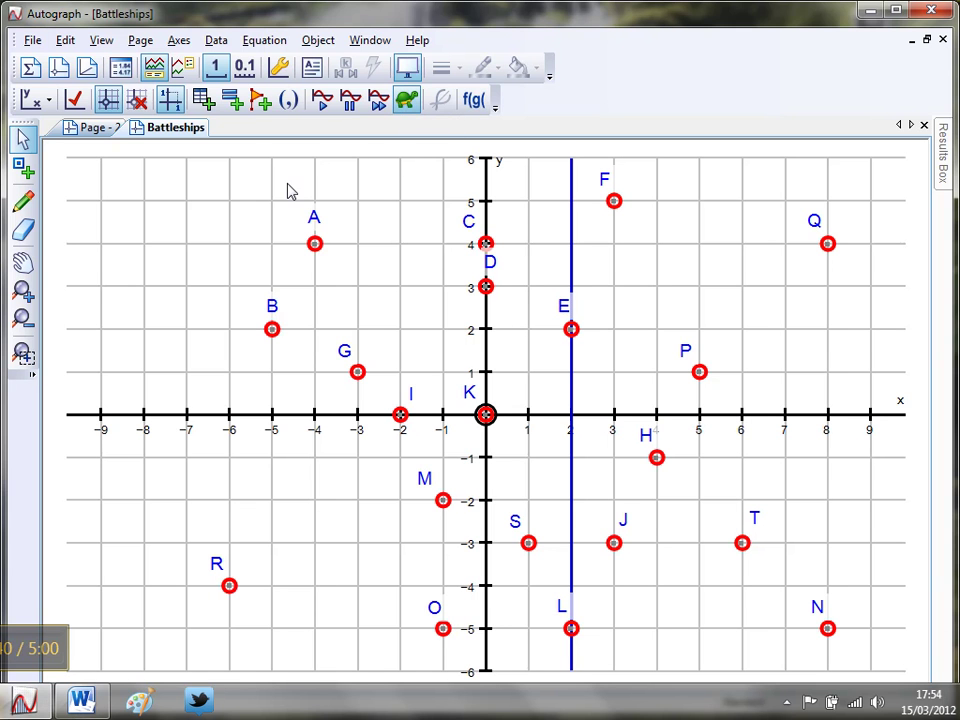
key("ctrl+e")
type("y=x")
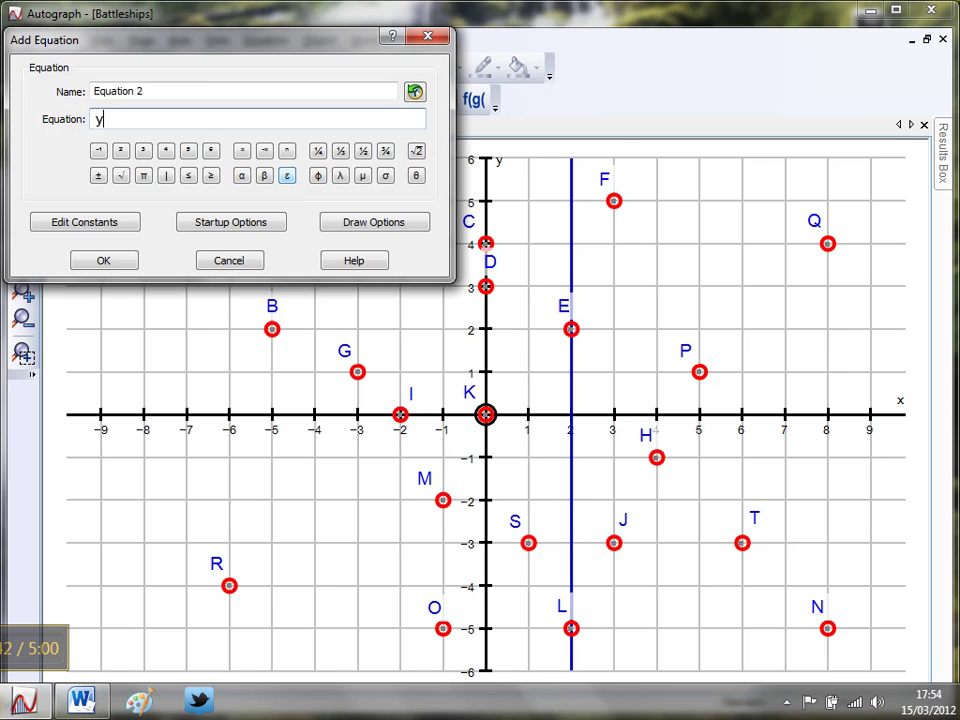
left_click(108, 264)
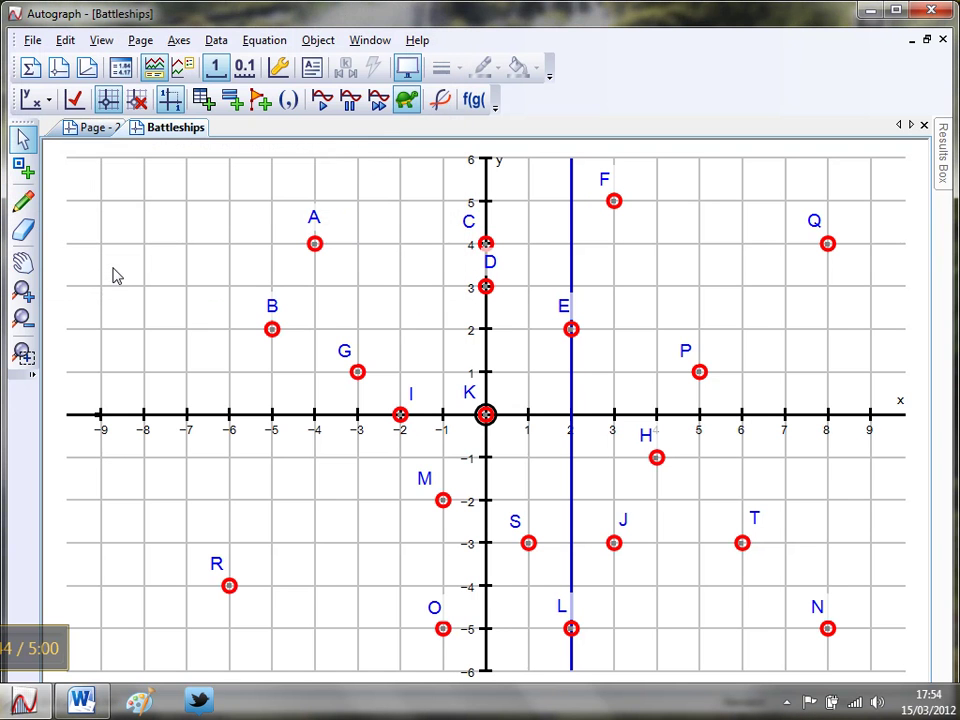